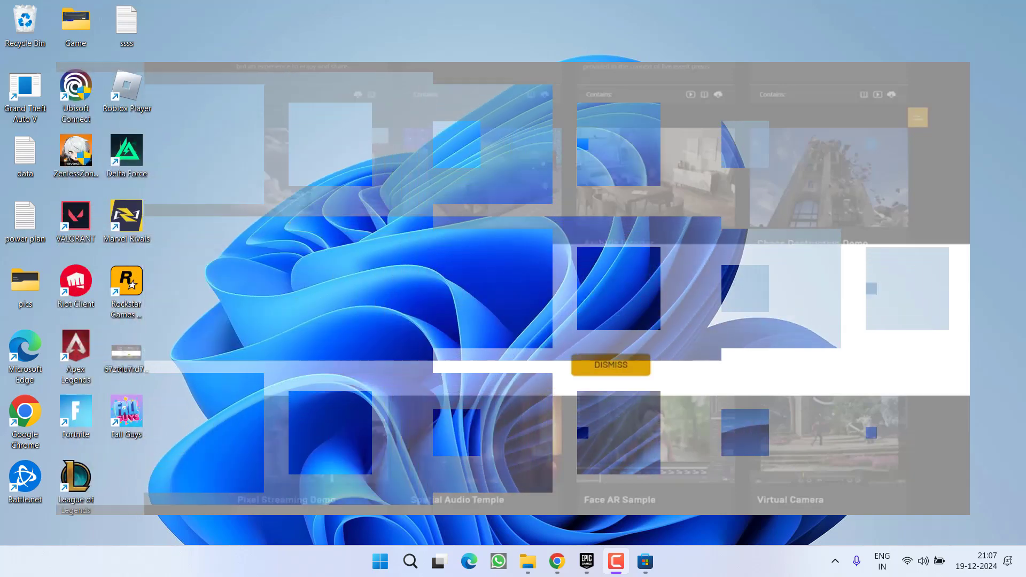
Step: Check the pending updates on Settings' Windows Update page, then close Settings
key(super+i)
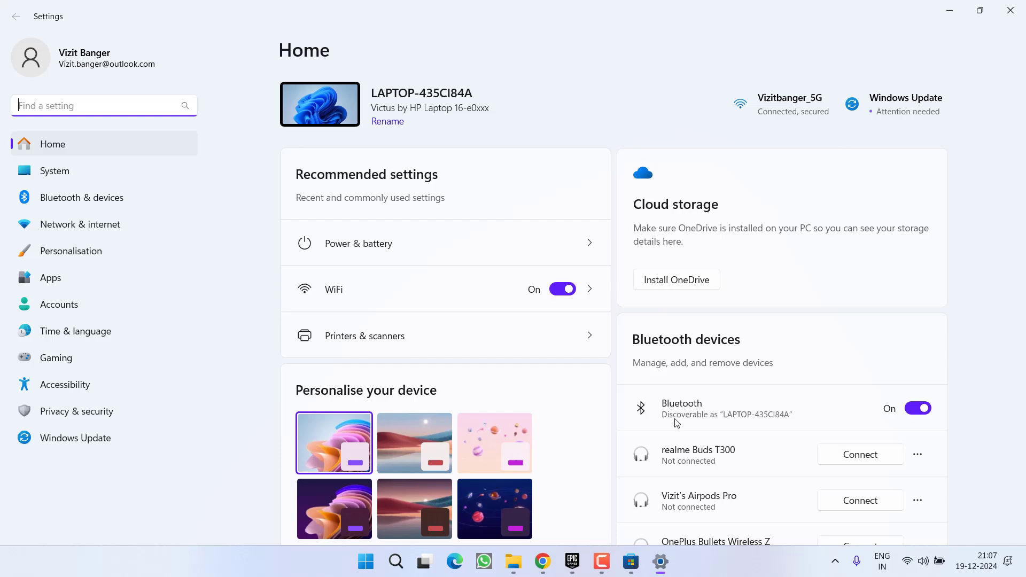
click(107, 447)
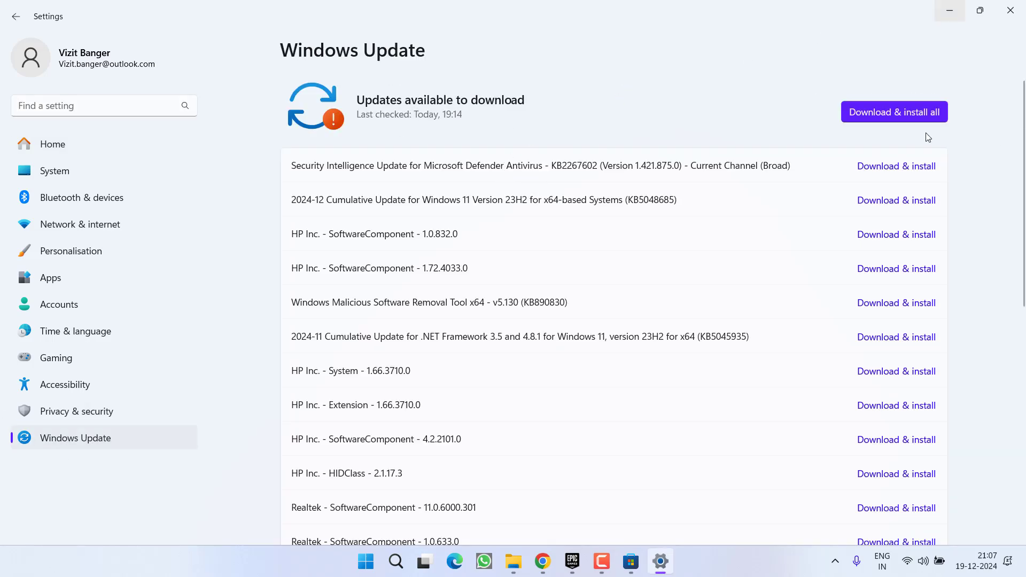
click(1010, 10)
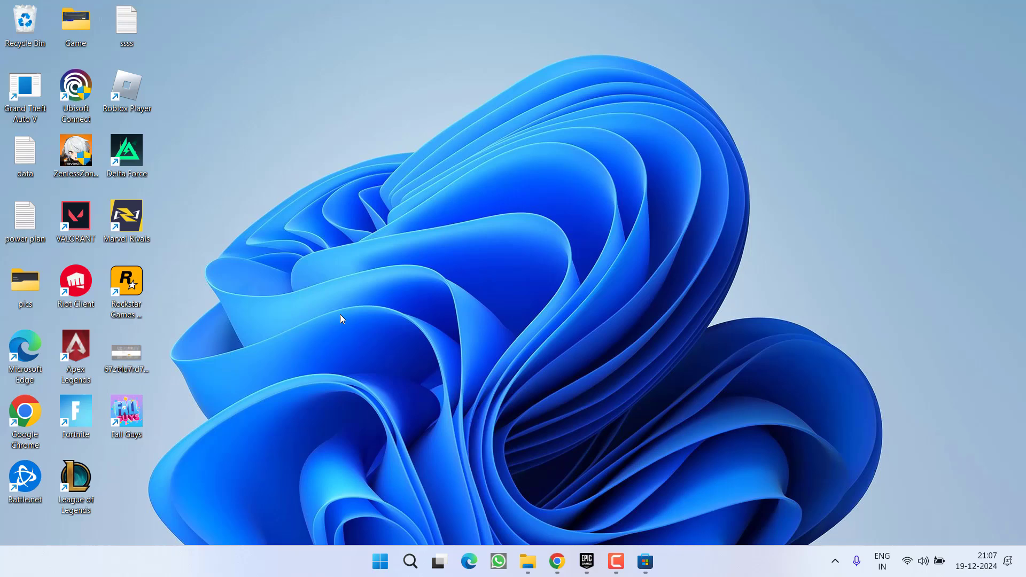
key(super)
text(epic)
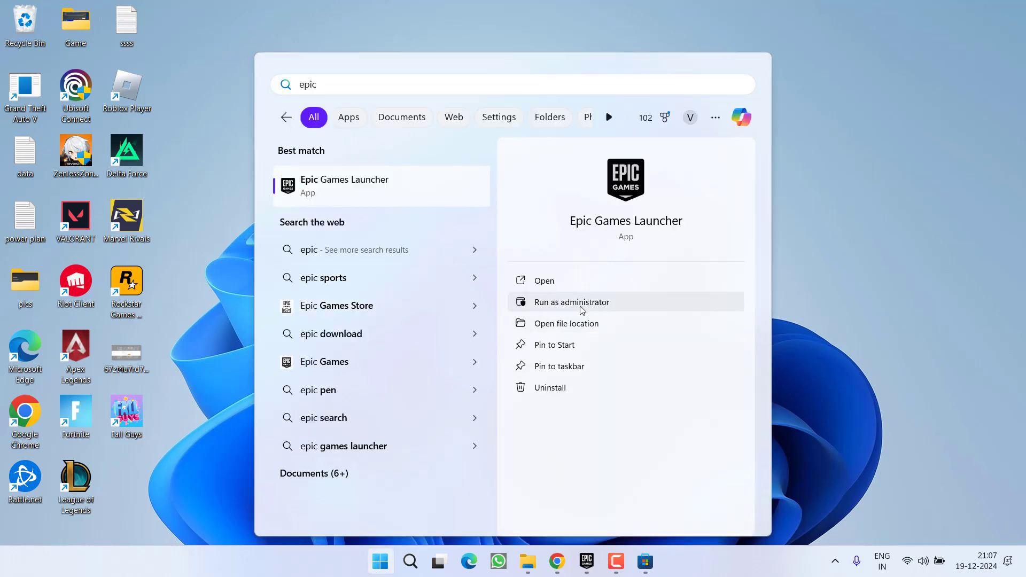
click(868, 264)
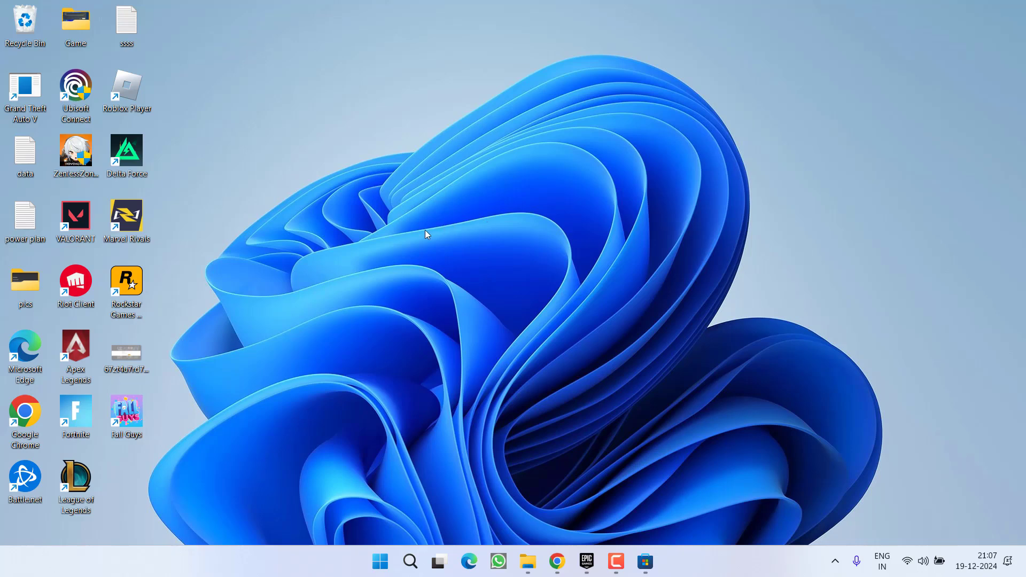
Step: Navigate File Explorer to C:\Program Files (x86)\Epic Games
key(super+e)
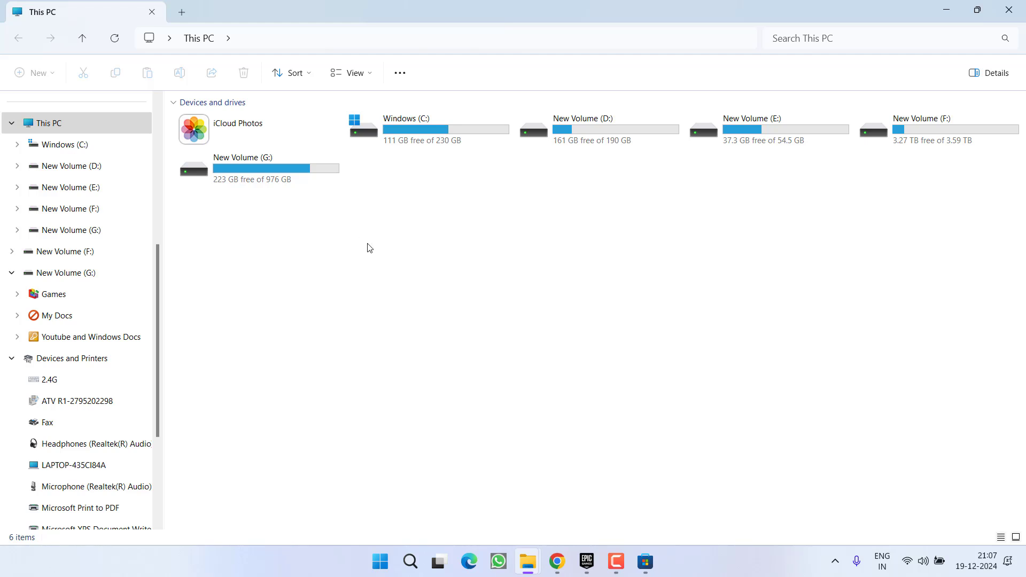
double_click(400, 137)
click(221, 363)
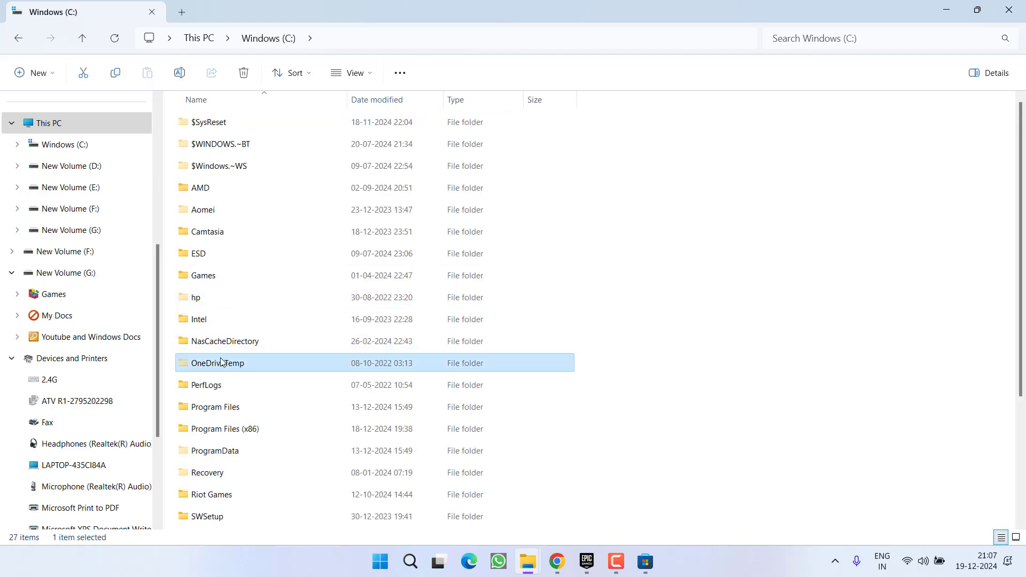
click(225, 385)
double_click(218, 428)
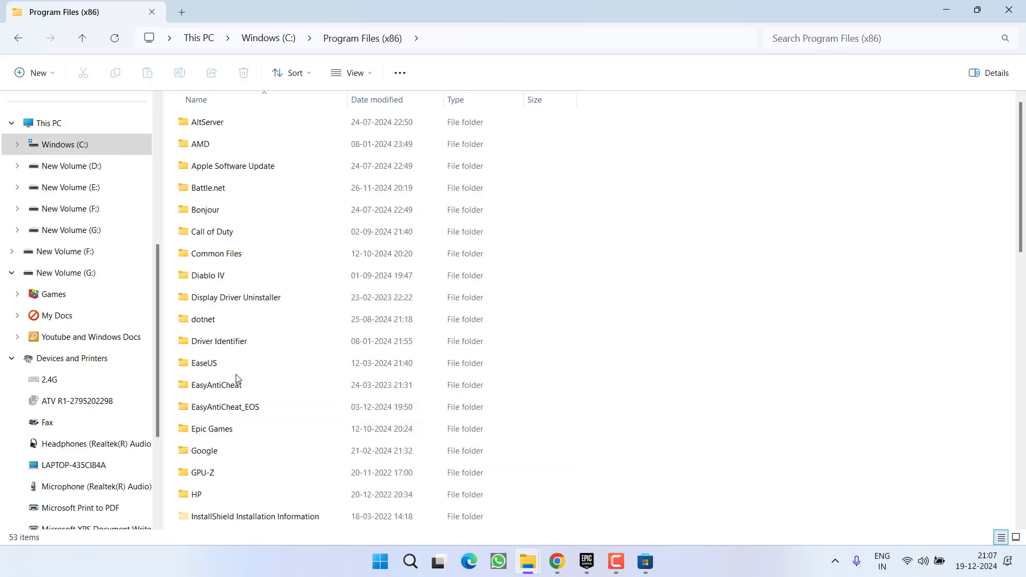
click(237, 372)
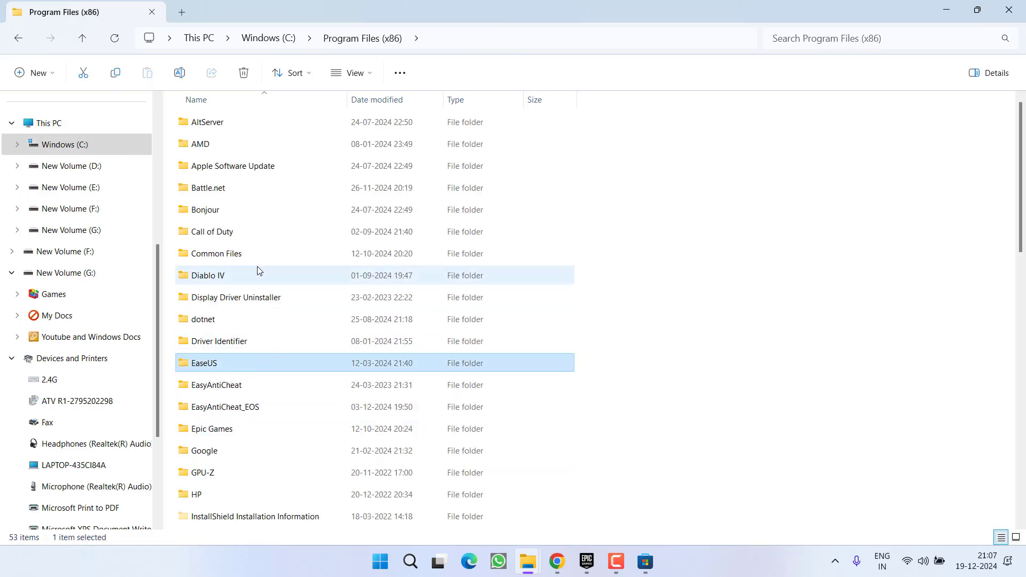
double_click(215, 432)
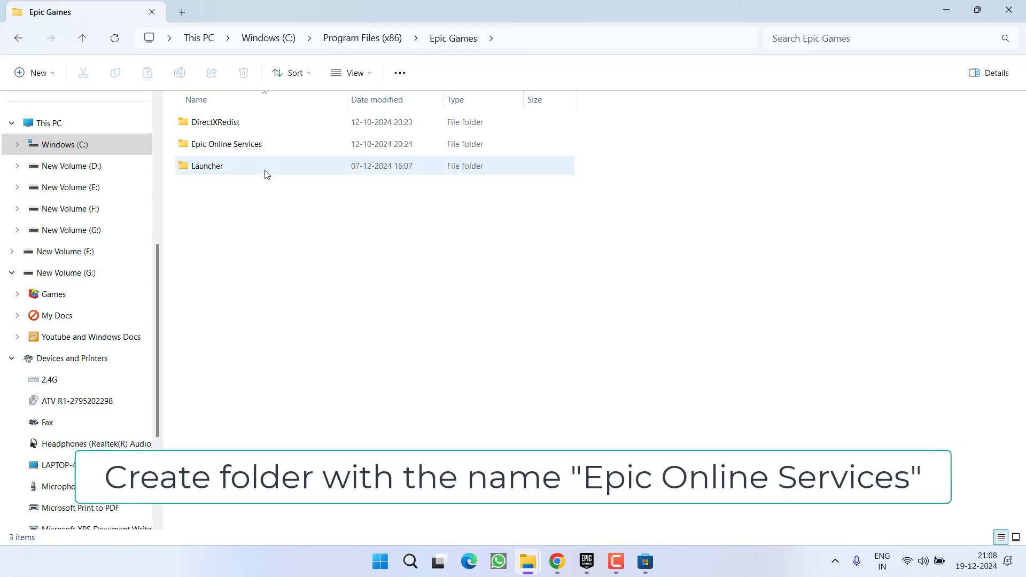
click(236, 148)
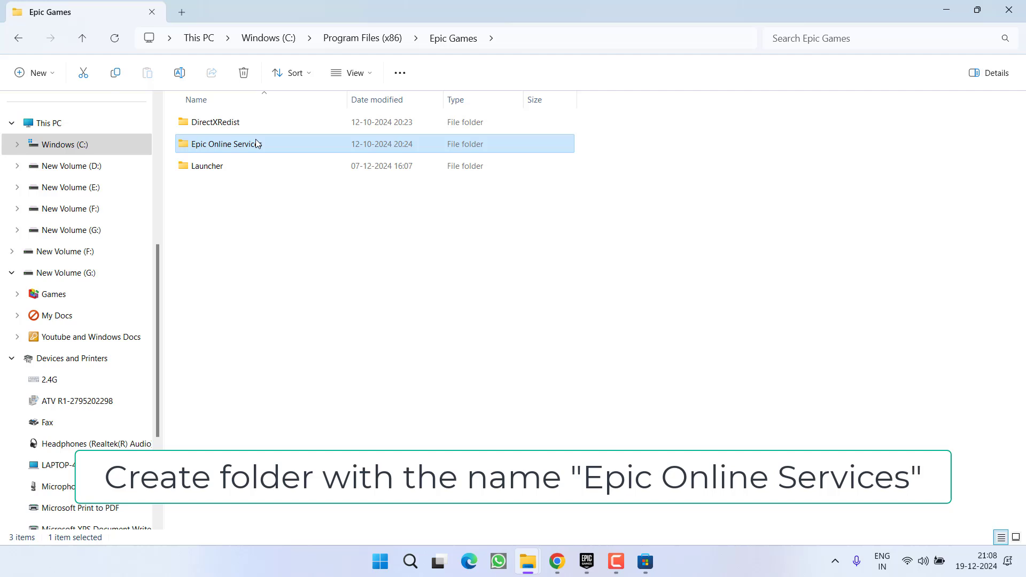
right_click(243, 219)
mouse_move(327, 322)
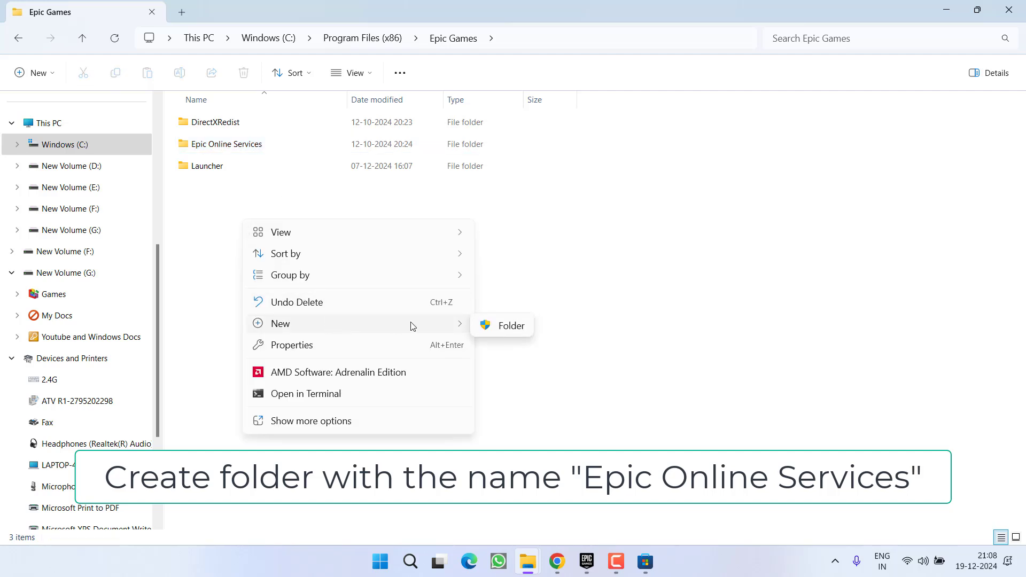
click(488, 327)
click(483, 326)
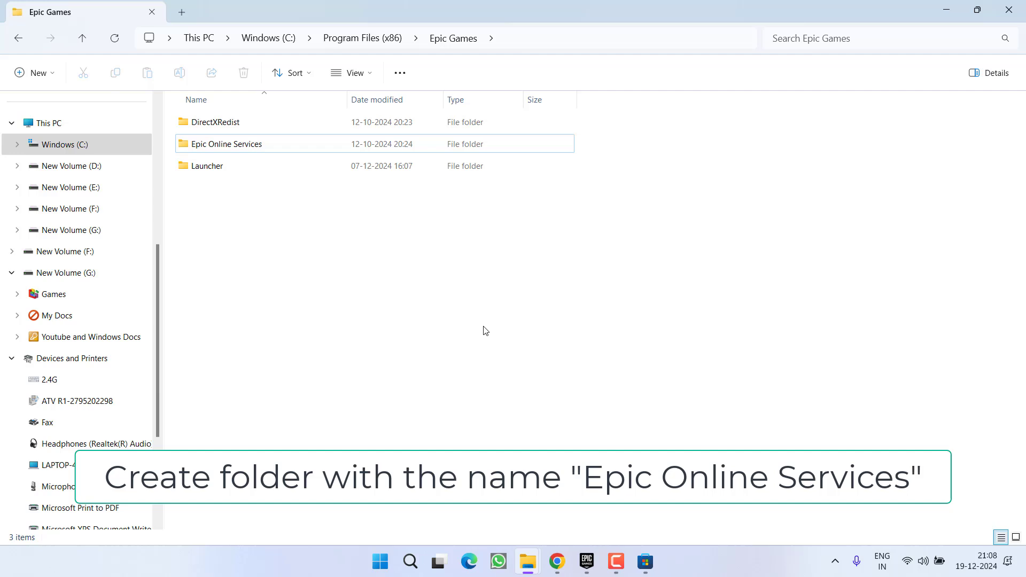
text(Epic)
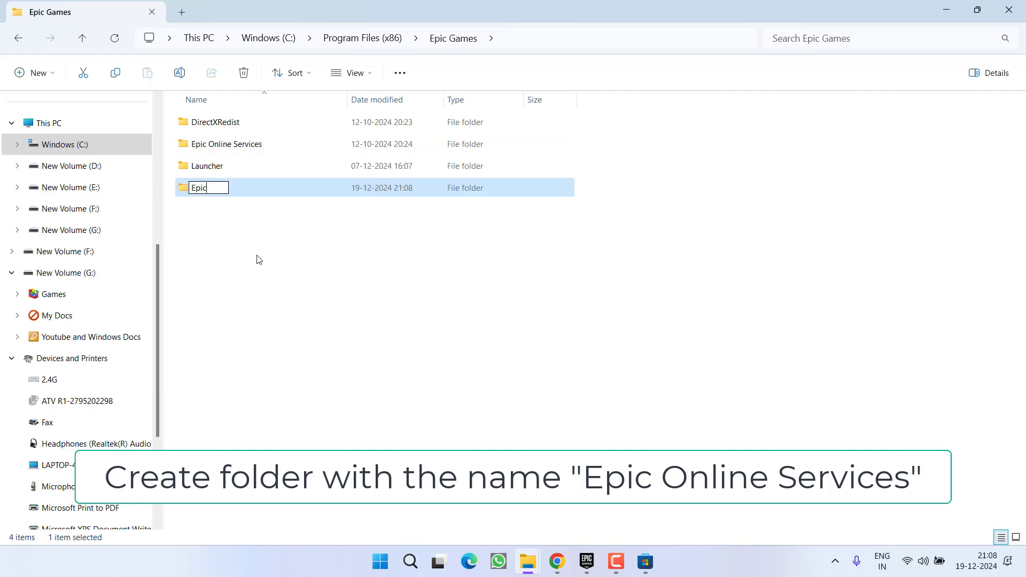
text( online services)
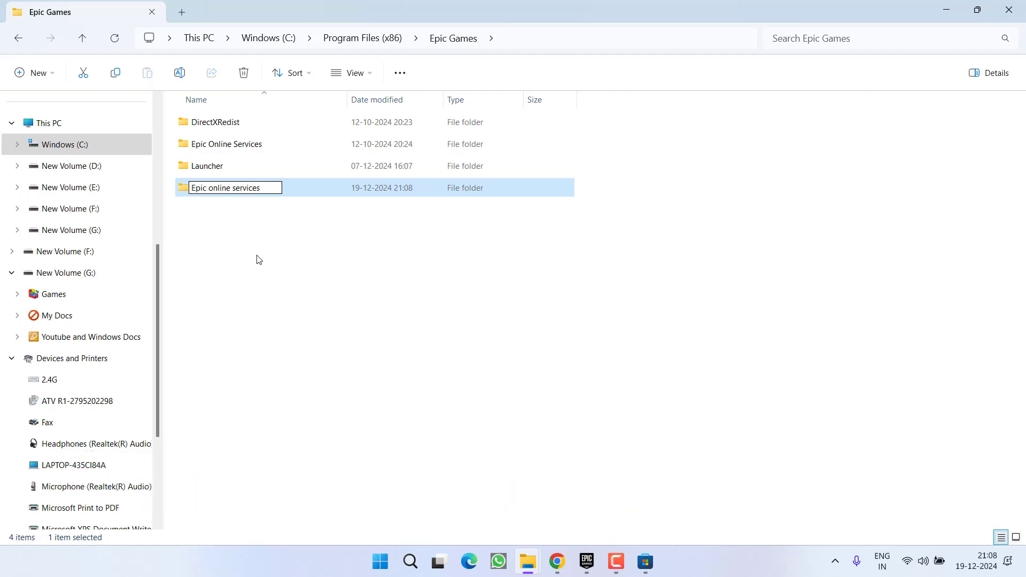
key(Return)
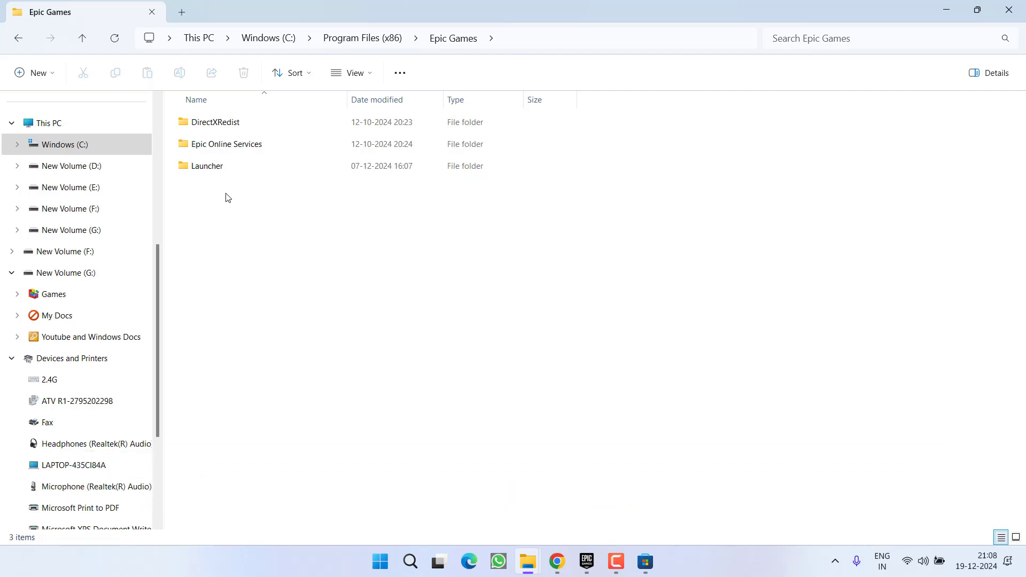
click(226, 152)
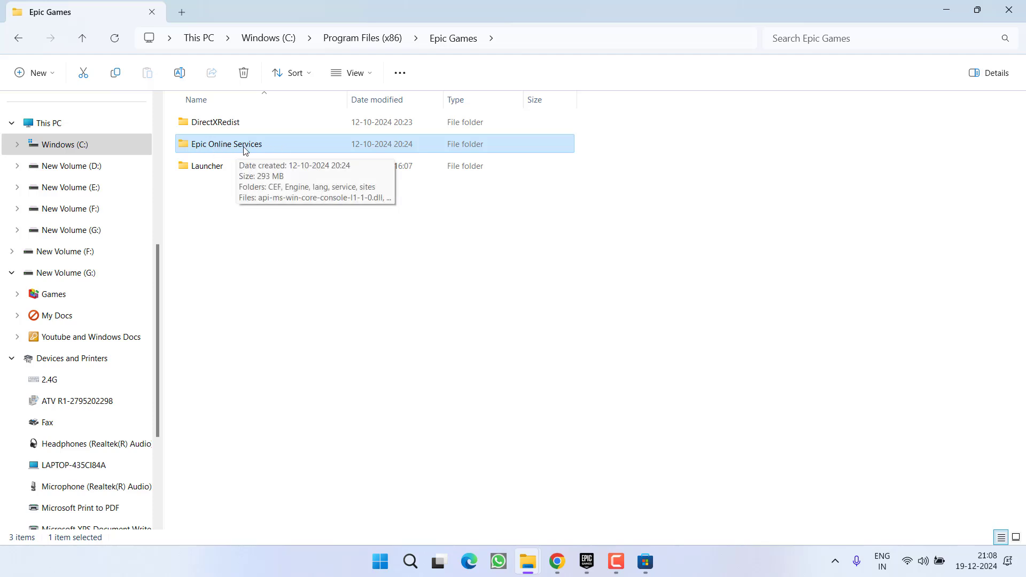
Step: Locate the EpicOnlineServices installer in Launcher\Portal\Extras\EOS, then close File Explorer
click(199, 171)
double_click(199, 171)
double_click(198, 144)
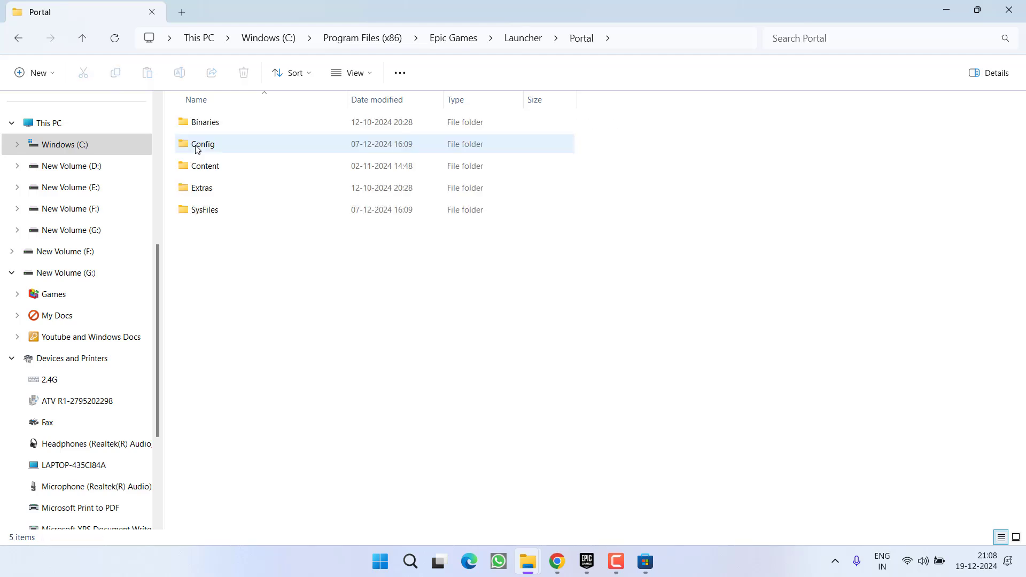
double_click(200, 189)
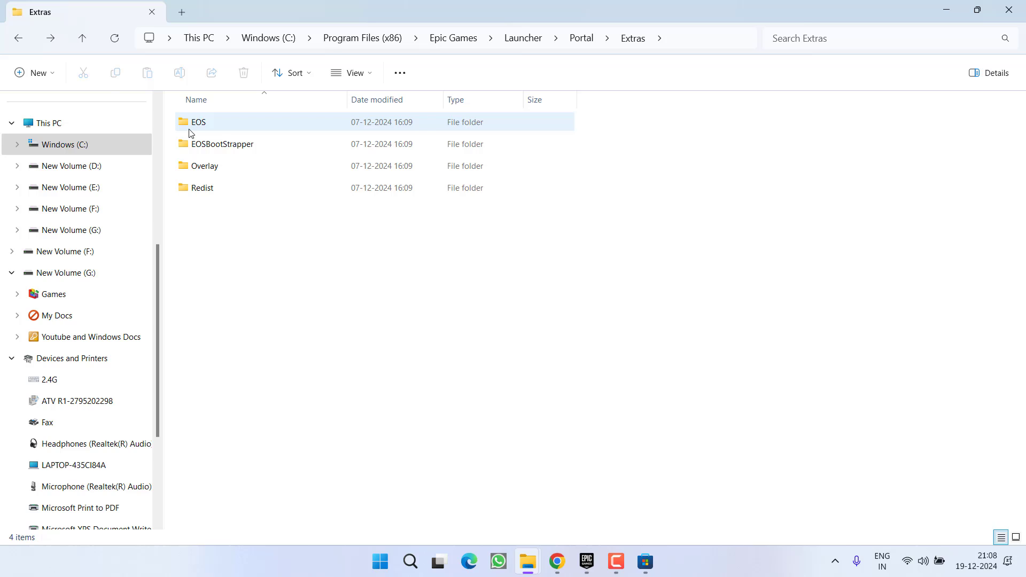
double_click(206, 124)
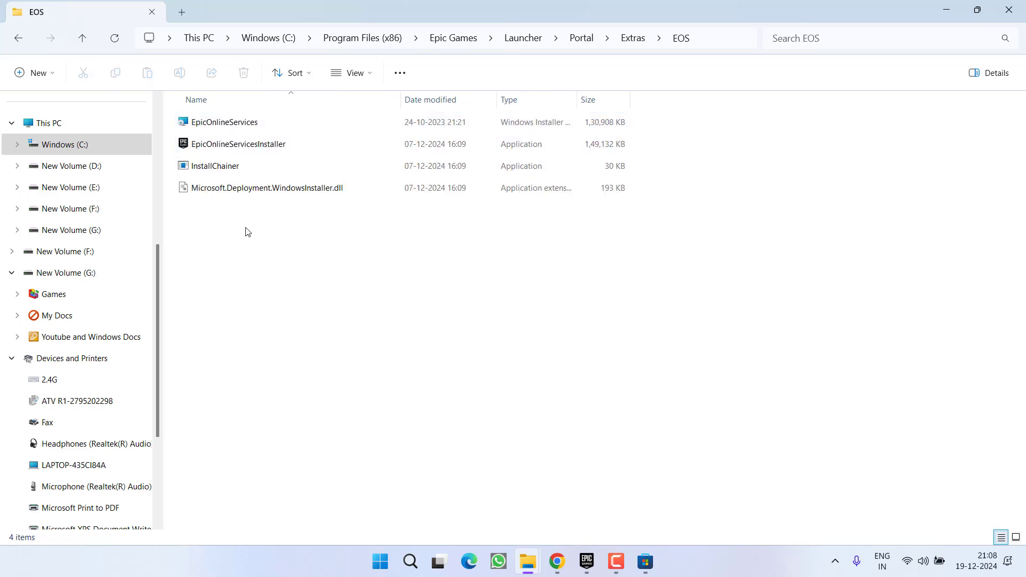
click(208, 124)
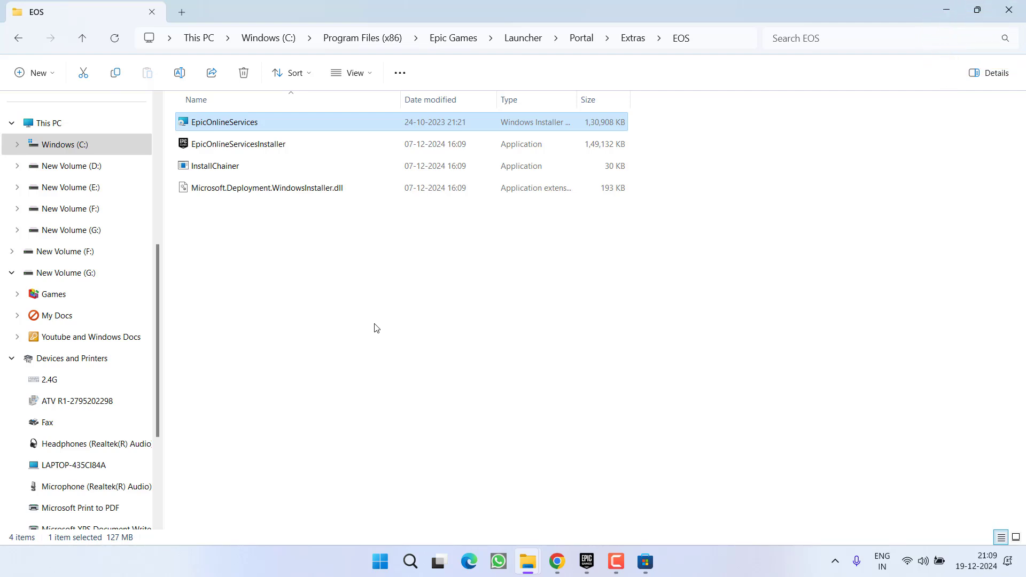
click(1009, 10)
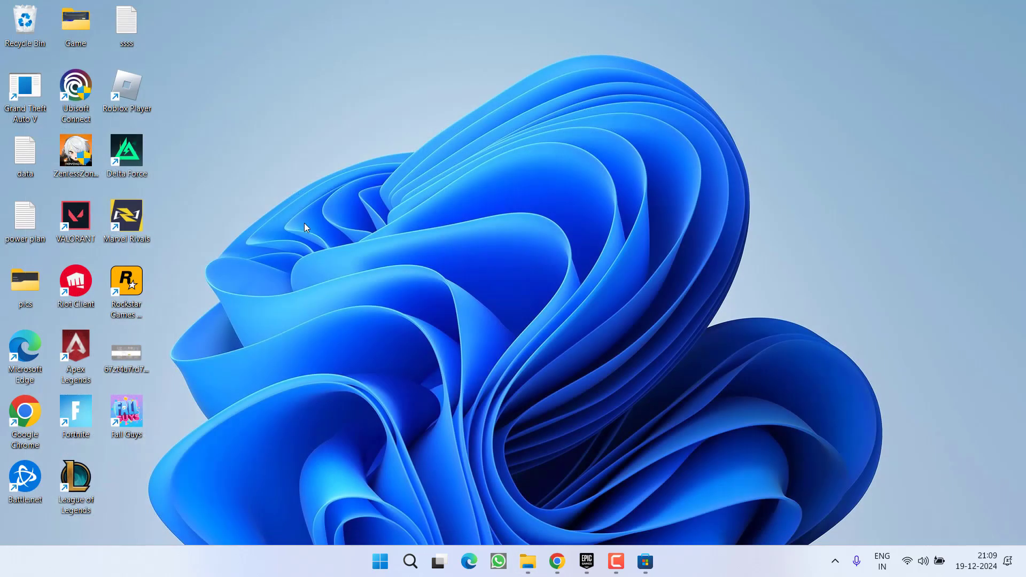
Step: Launch the Epic Games Launcher, search the store for 'fa' and browse the Fall Guys page
click(586, 561)
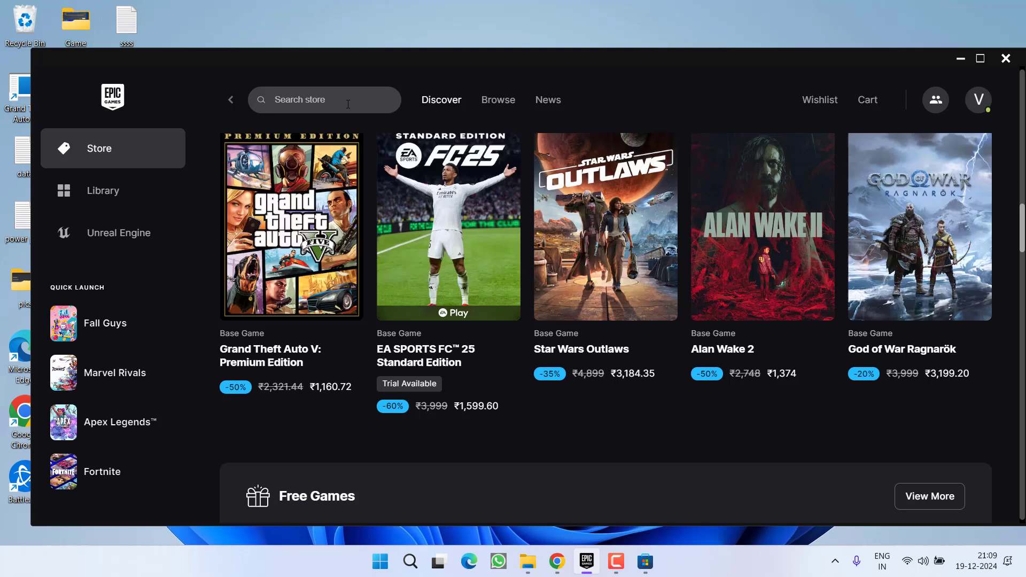
text(fall guys)
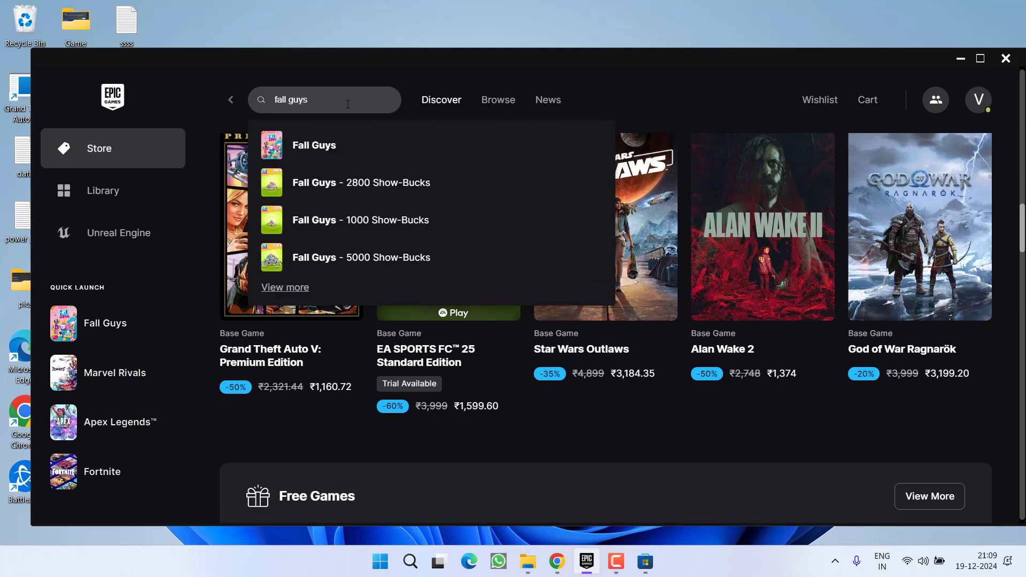
key(Return)
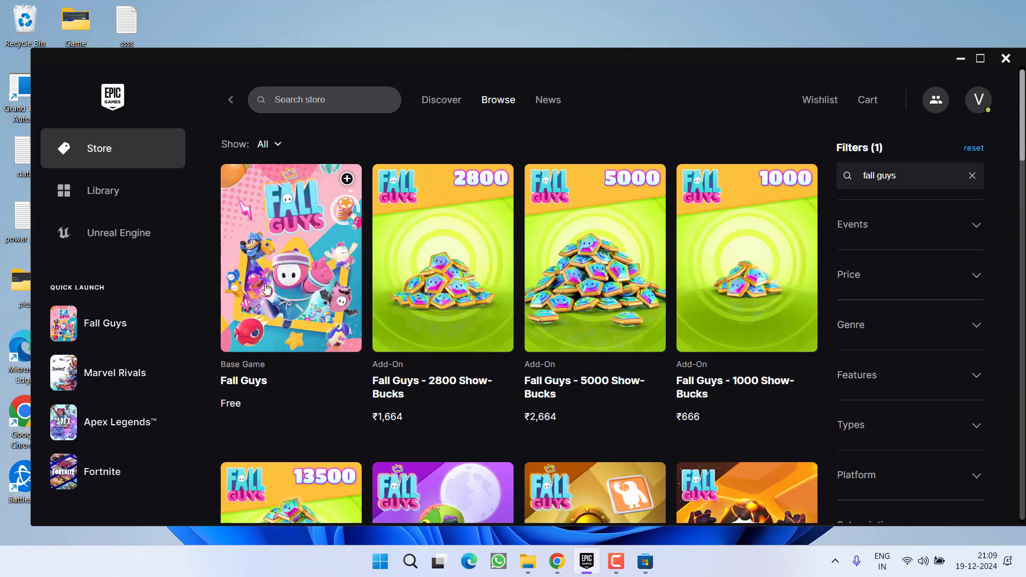
click(266, 289)
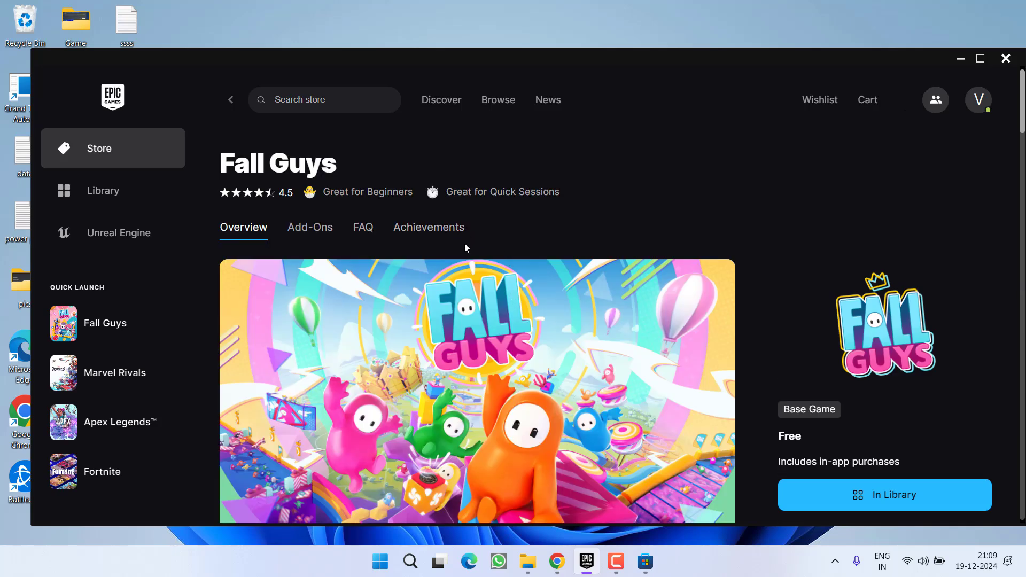
scroll(477, 237, down, 1)
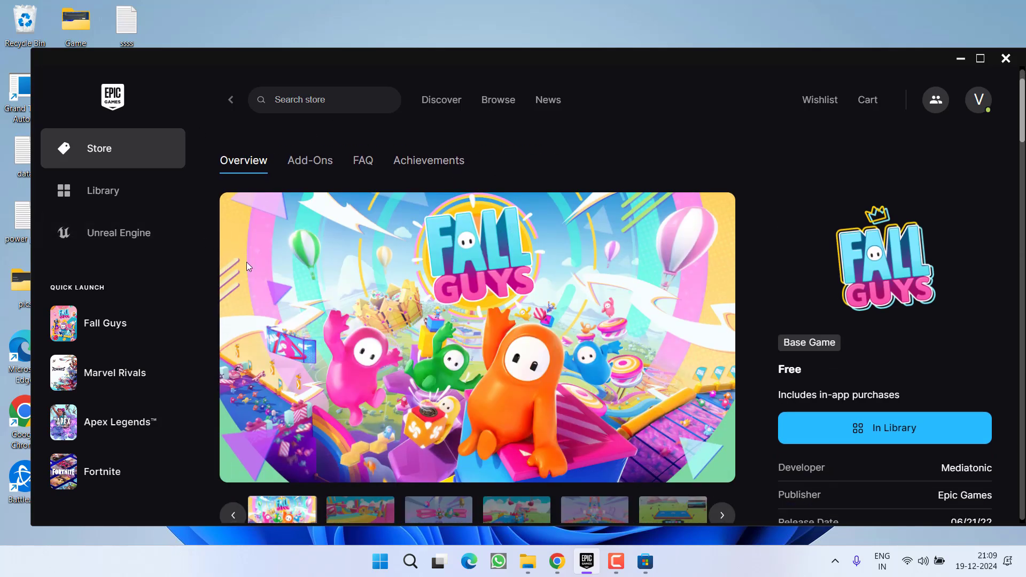
Step: Open the Manage dialog for Fall Guys from the Library's installed games
click(91, 202)
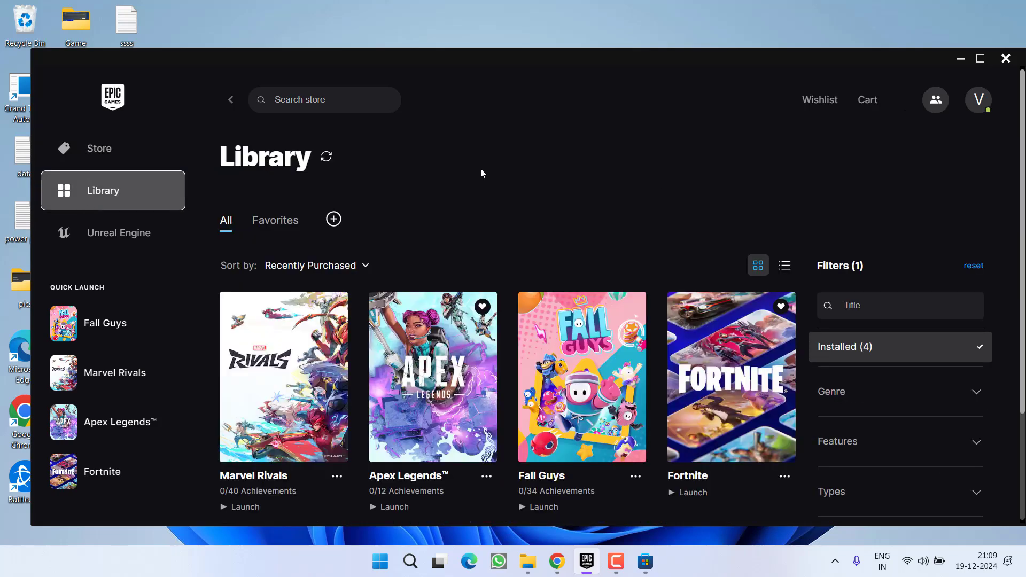
click(864, 353)
scroll(928, 264, down, 4)
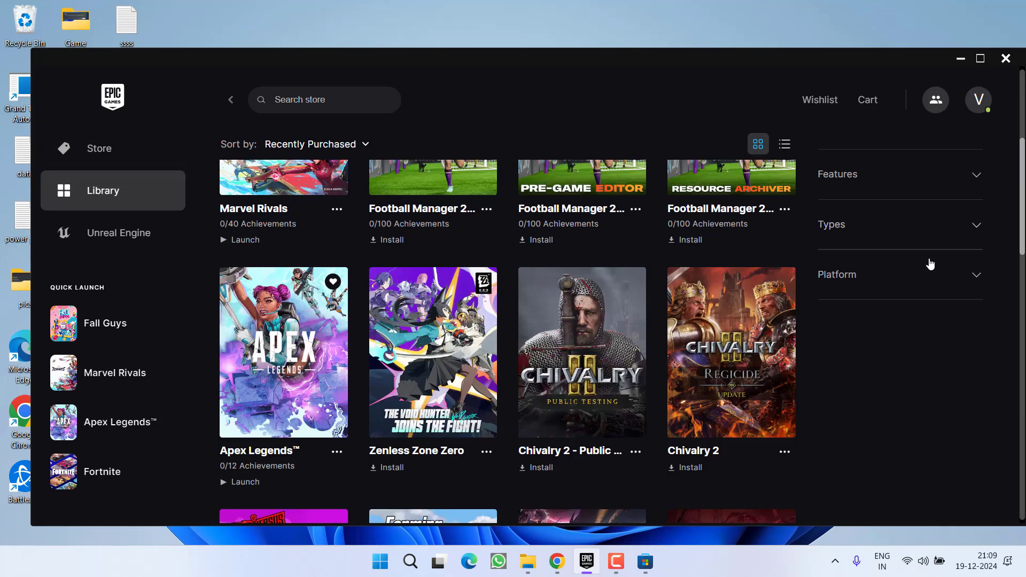
scroll(846, 319, up, 4)
click(866, 348)
scroll(532, 229, down, 3)
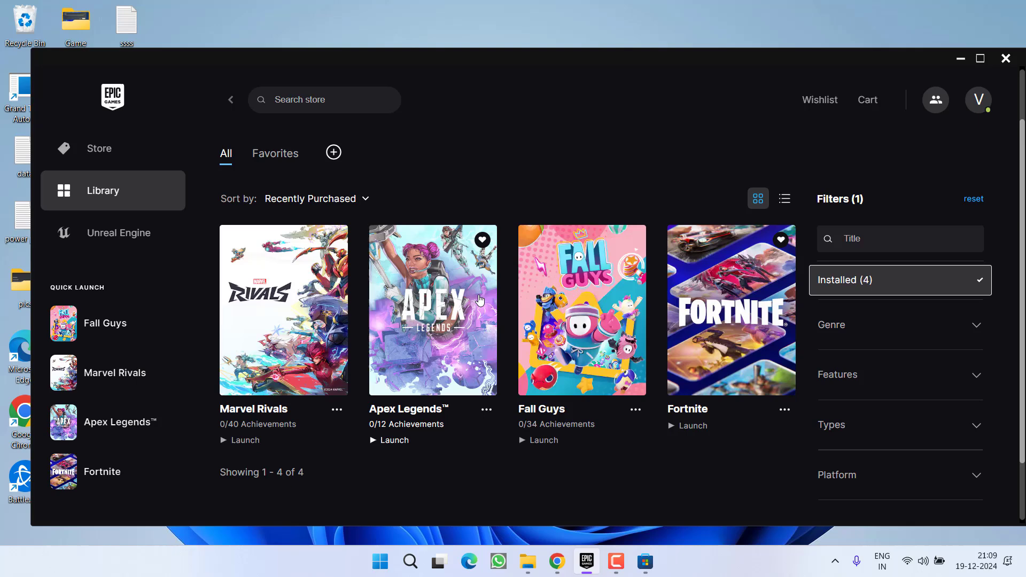
click(635, 334)
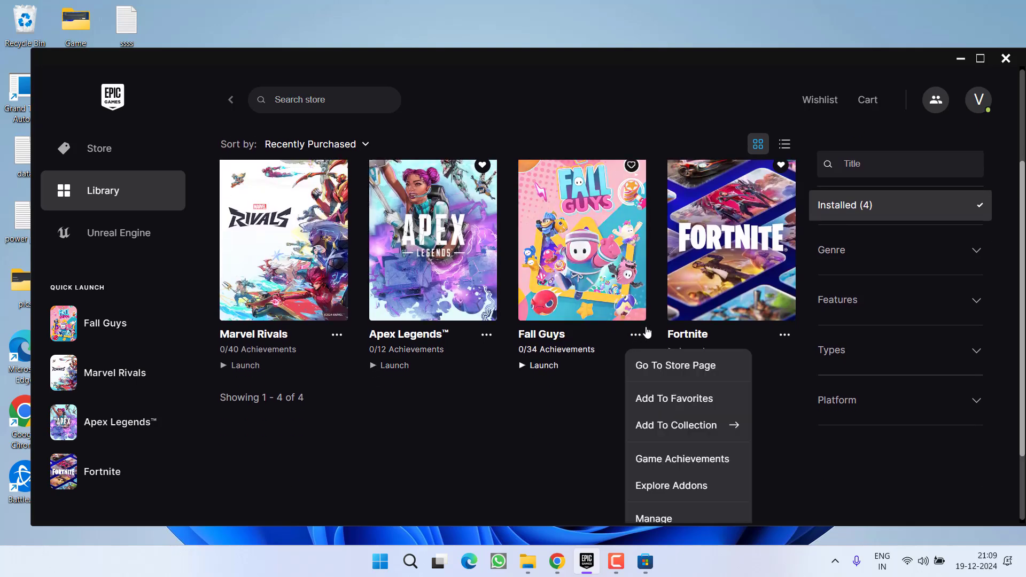
click(653, 519)
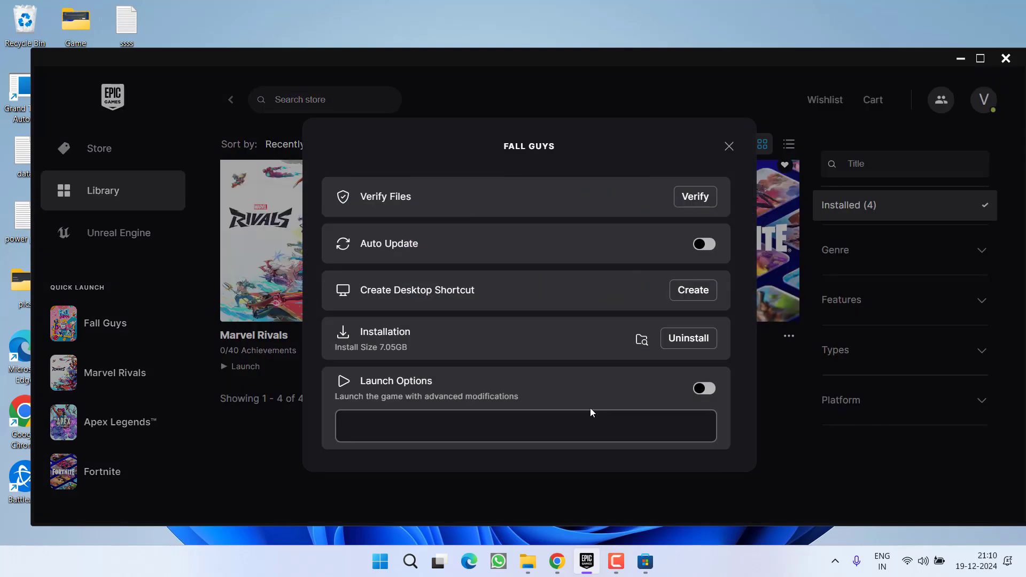
Step: Open the Fall Guys install location and its EpicOnlineServices folder on drive F
click(637, 346)
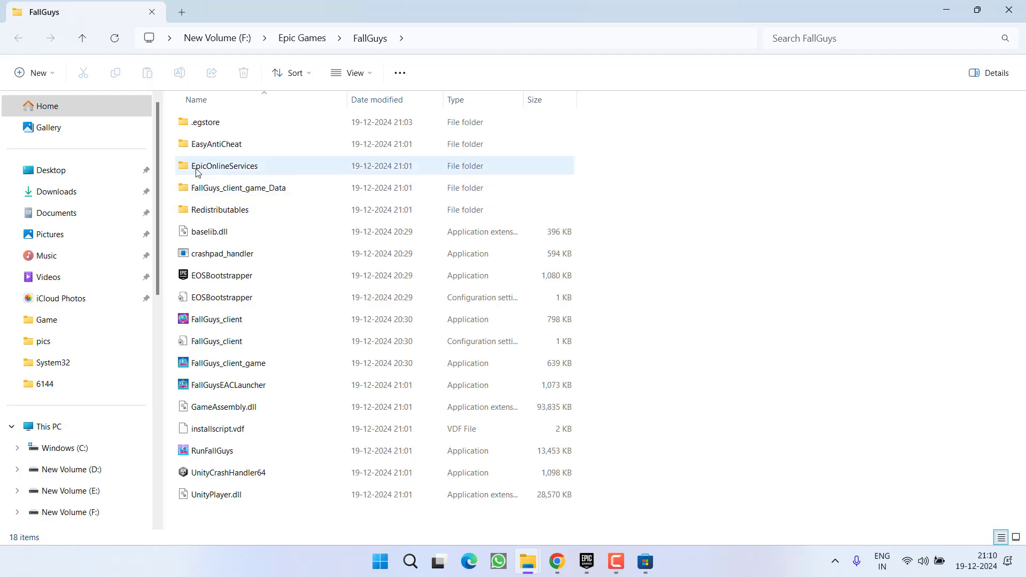
double_click(220, 168)
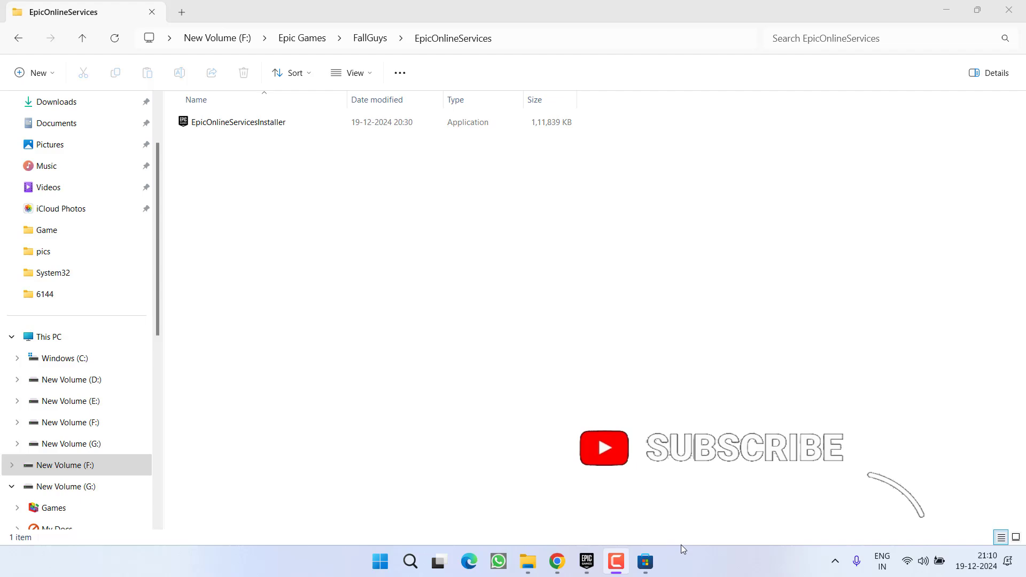
Step: End the EpicGamesLauncher process from Task Manager's Processes list
right_click(726, 566)
click(761, 512)
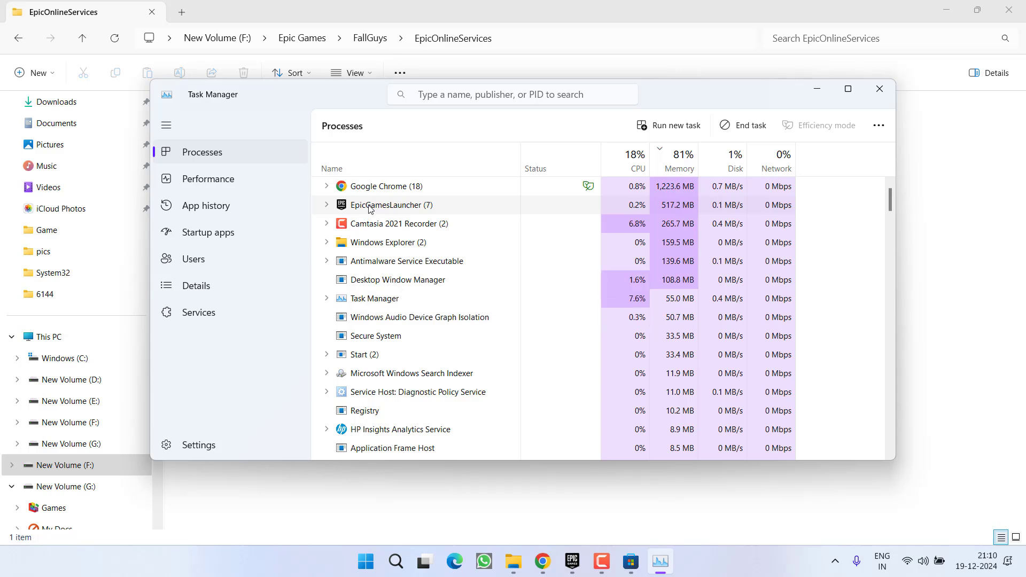
right_click(369, 206)
click(415, 245)
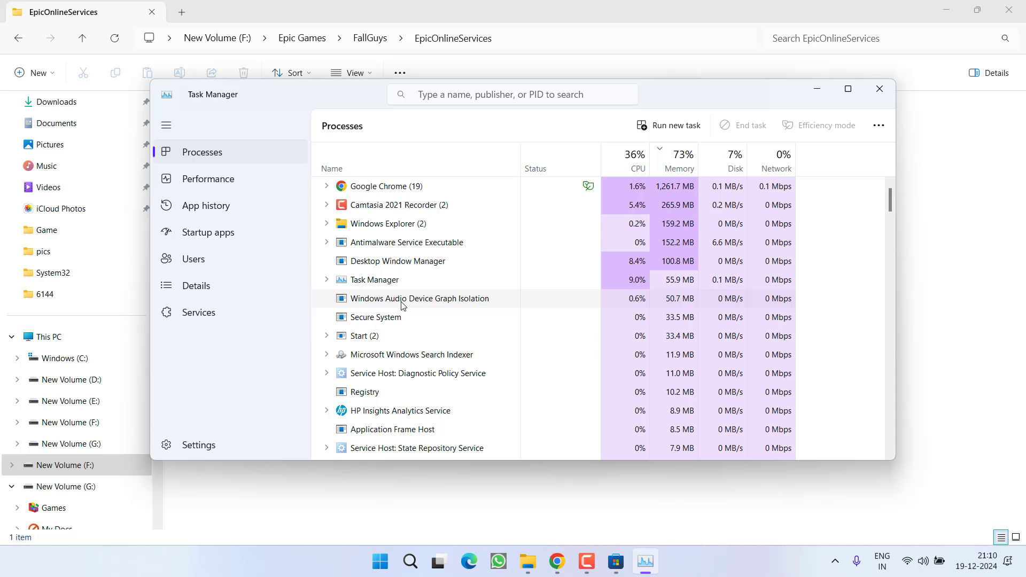
Step: Close Task Manager, run EpicOnlineServicesInstaller as administrator, then close the Fall Guys folder window
click(879, 89)
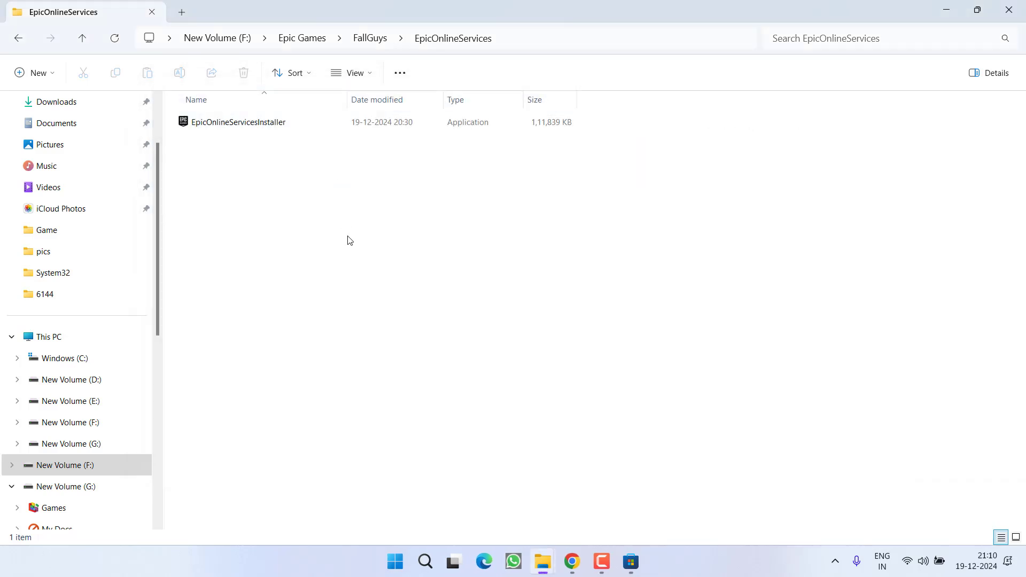
click(217, 129)
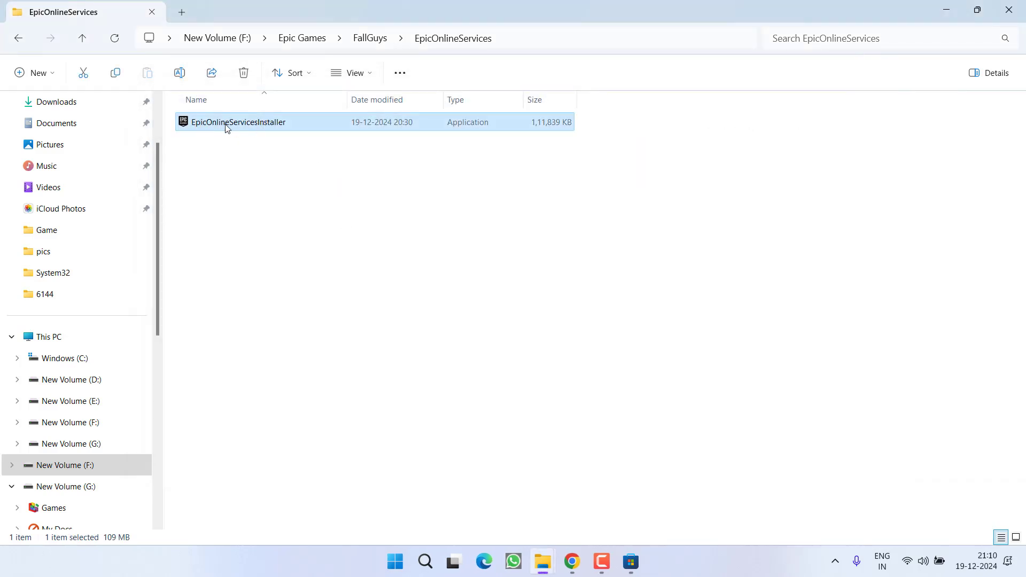
double_click(226, 129)
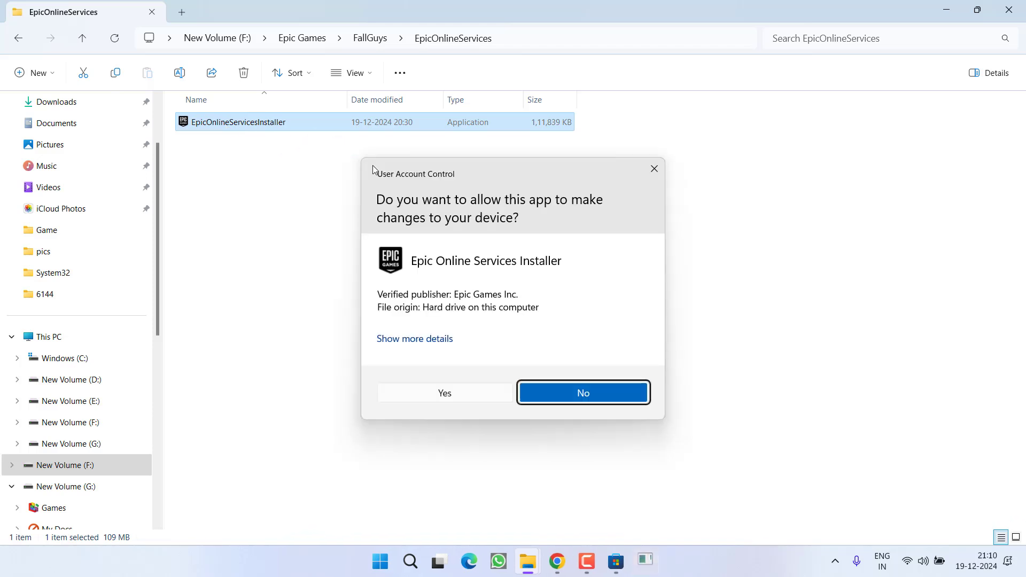
click(435, 392)
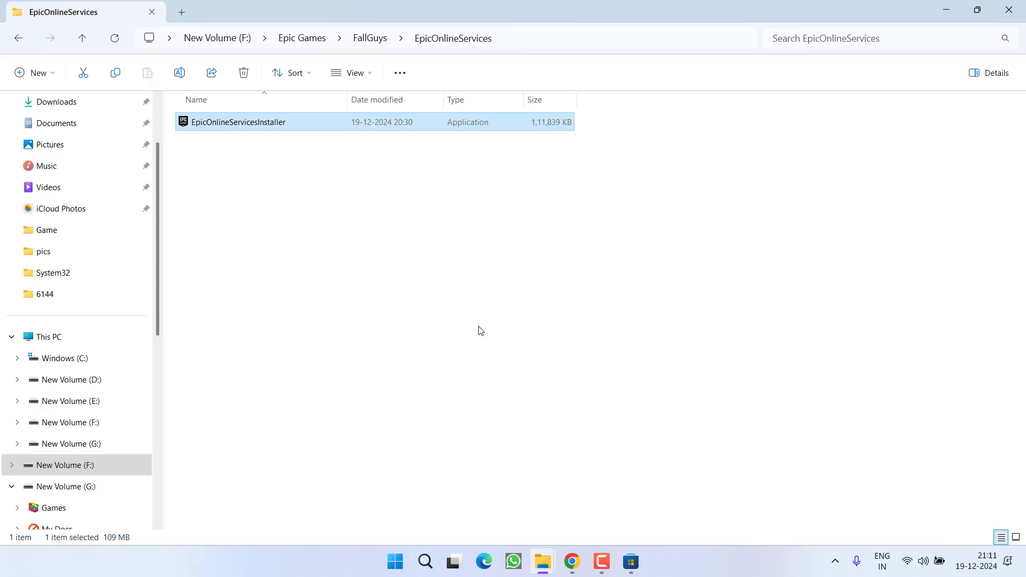
click(1009, 10)
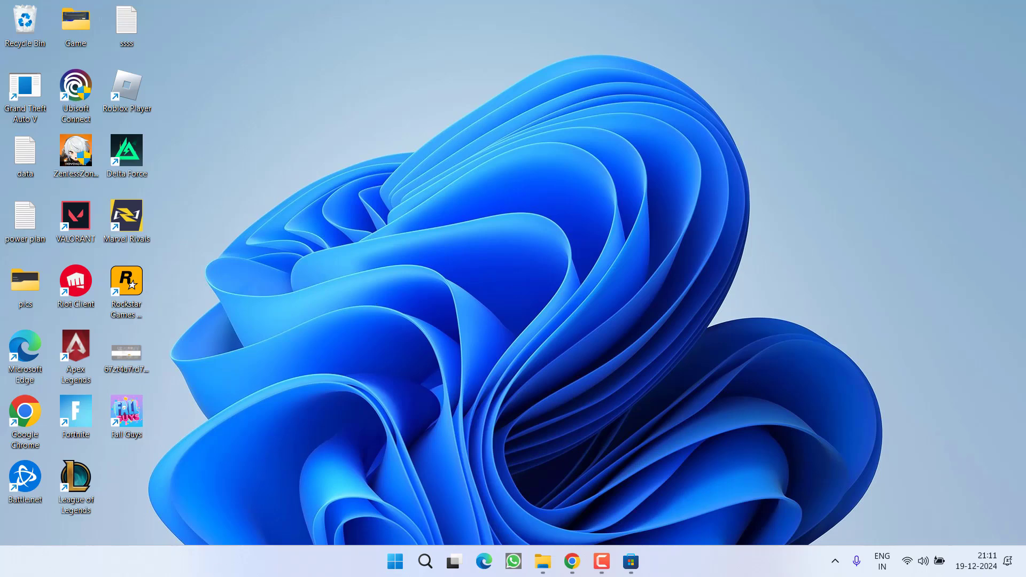
right_click(396, 561)
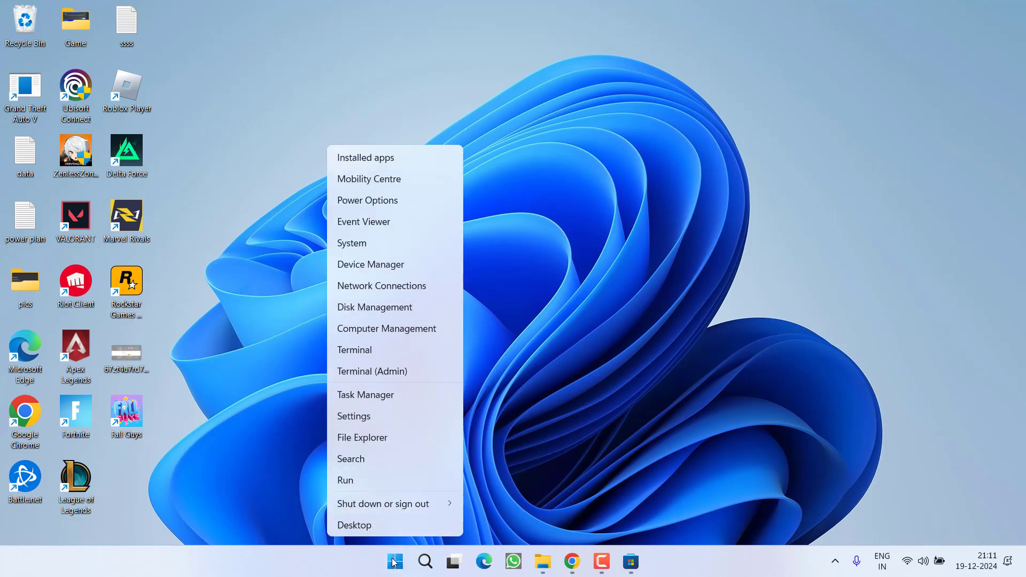
click(354, 472)
text(app)
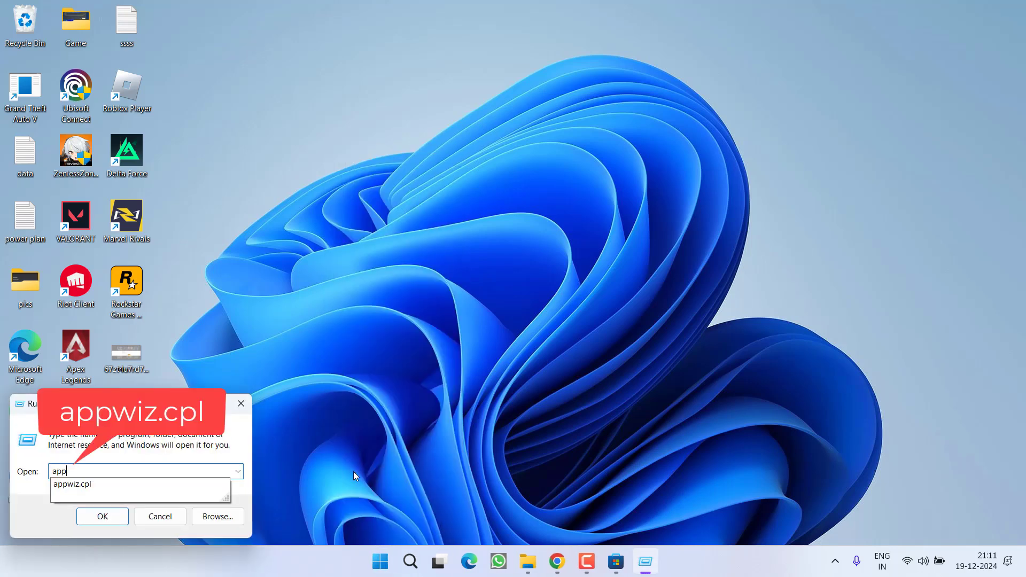
key(Down)
key(Return)
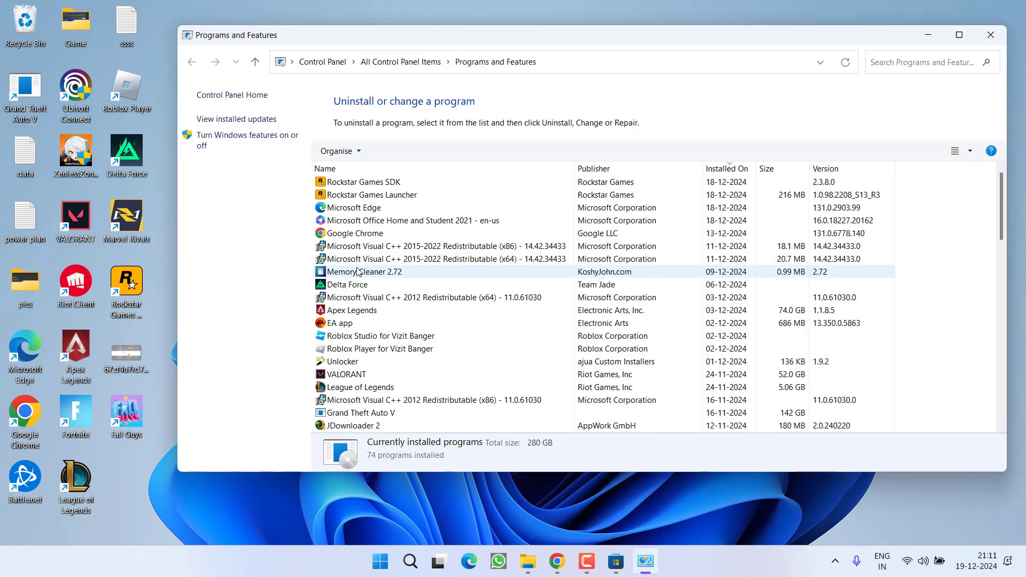
click(355, 272)
click(364, 323)
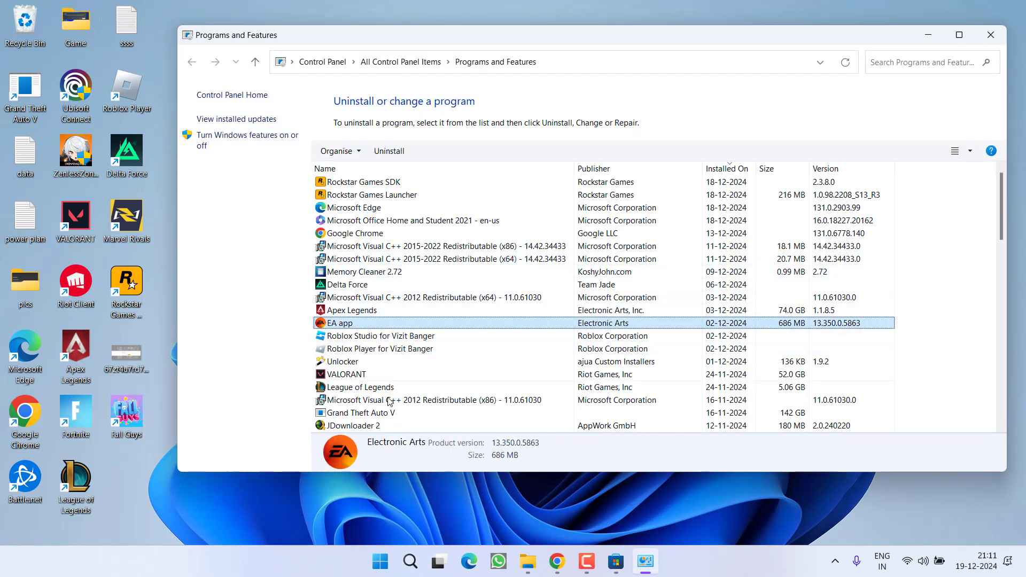
key(e)
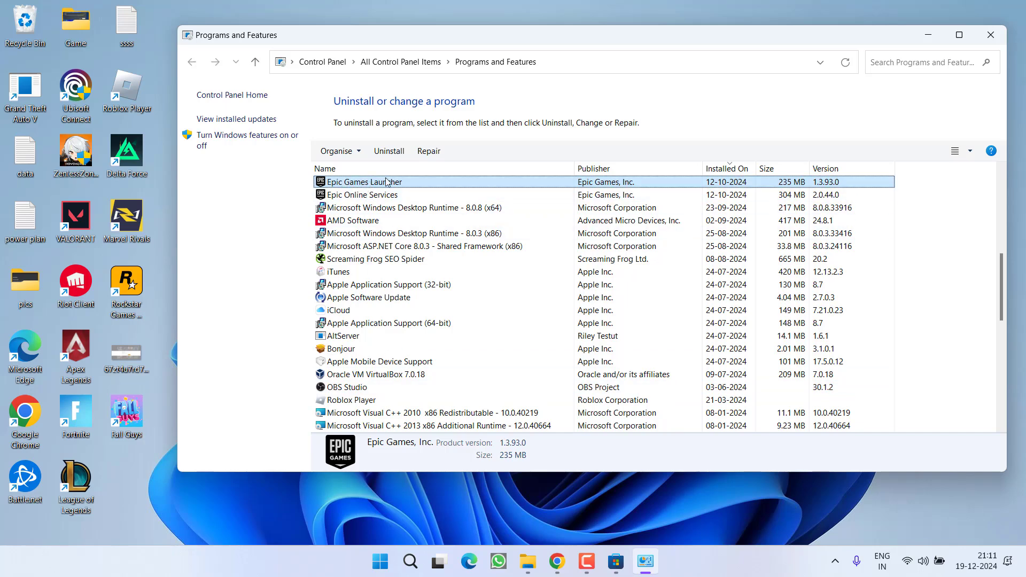
click(377, 197)
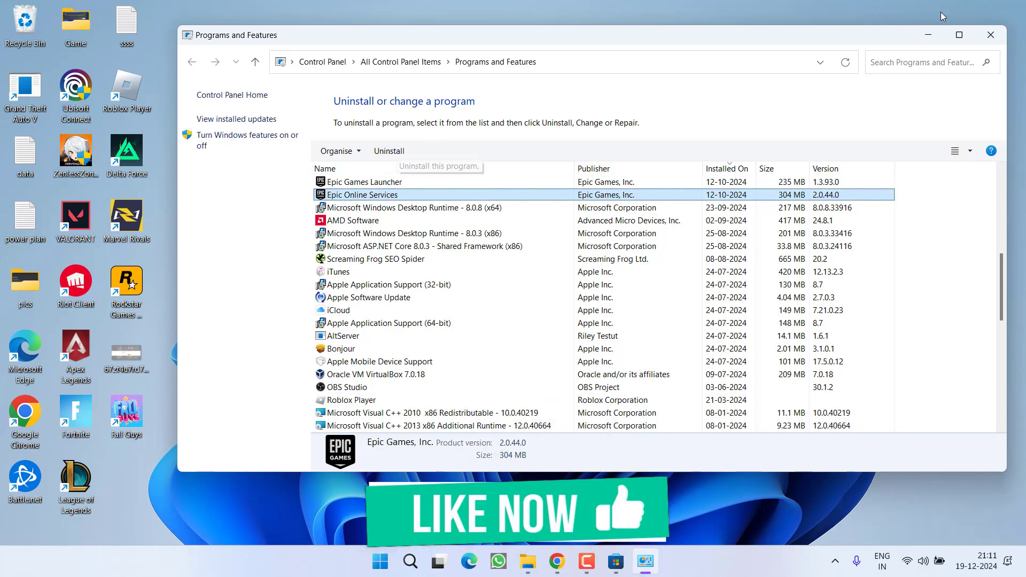
click(991, 35)
text(epi)
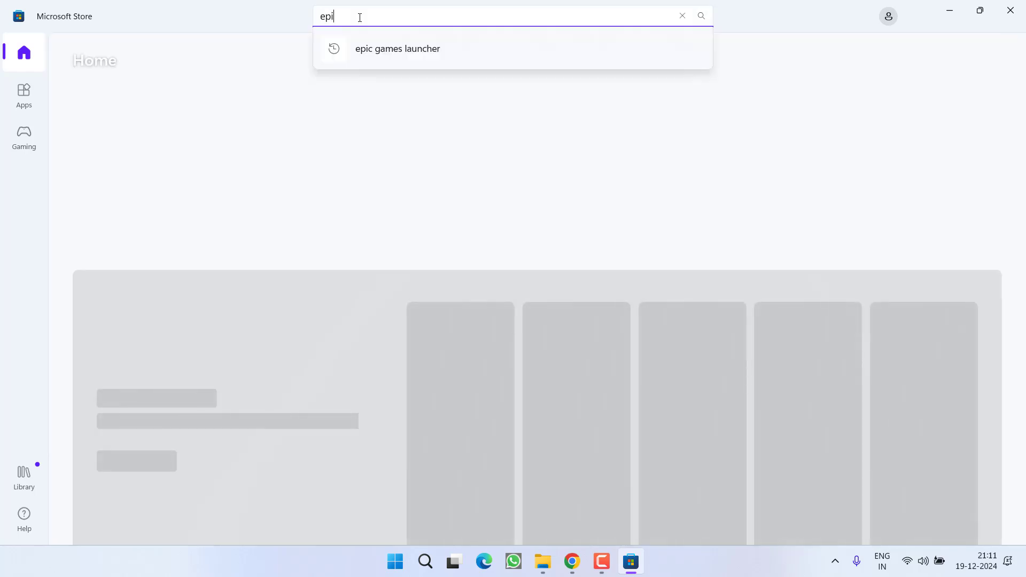
text(c games)
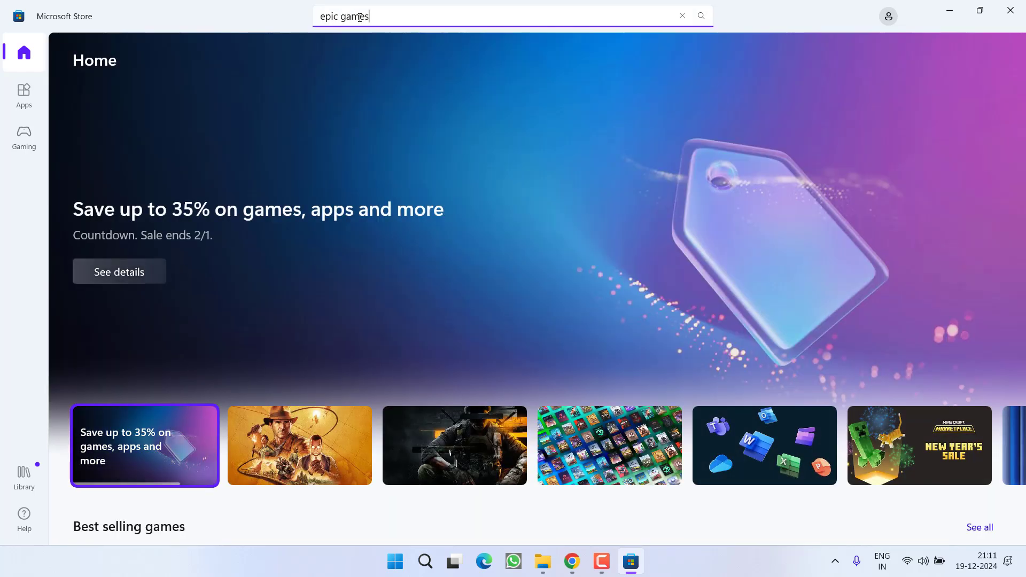
text( launcher)
key(Return)
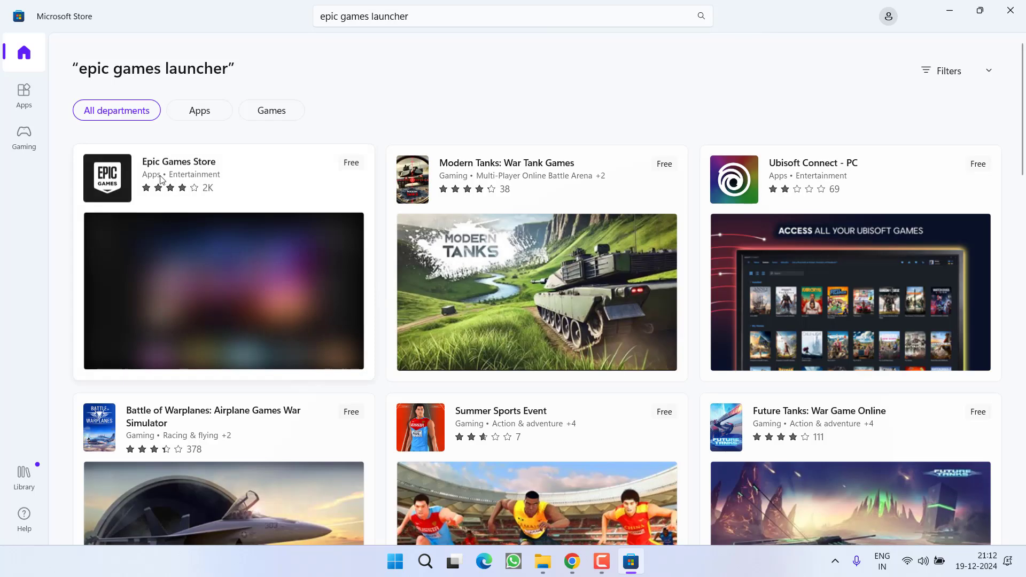
click(258, 185)
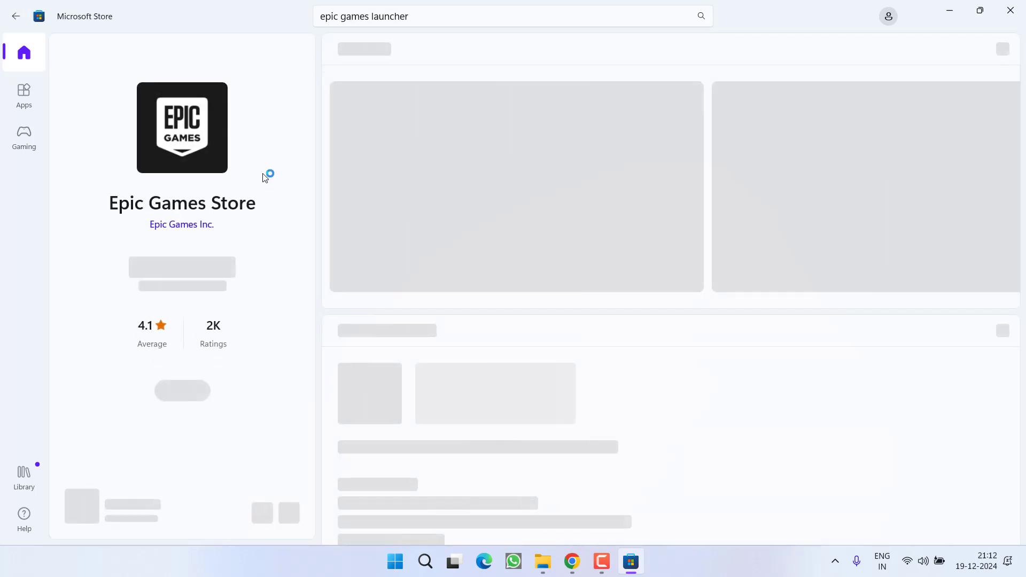